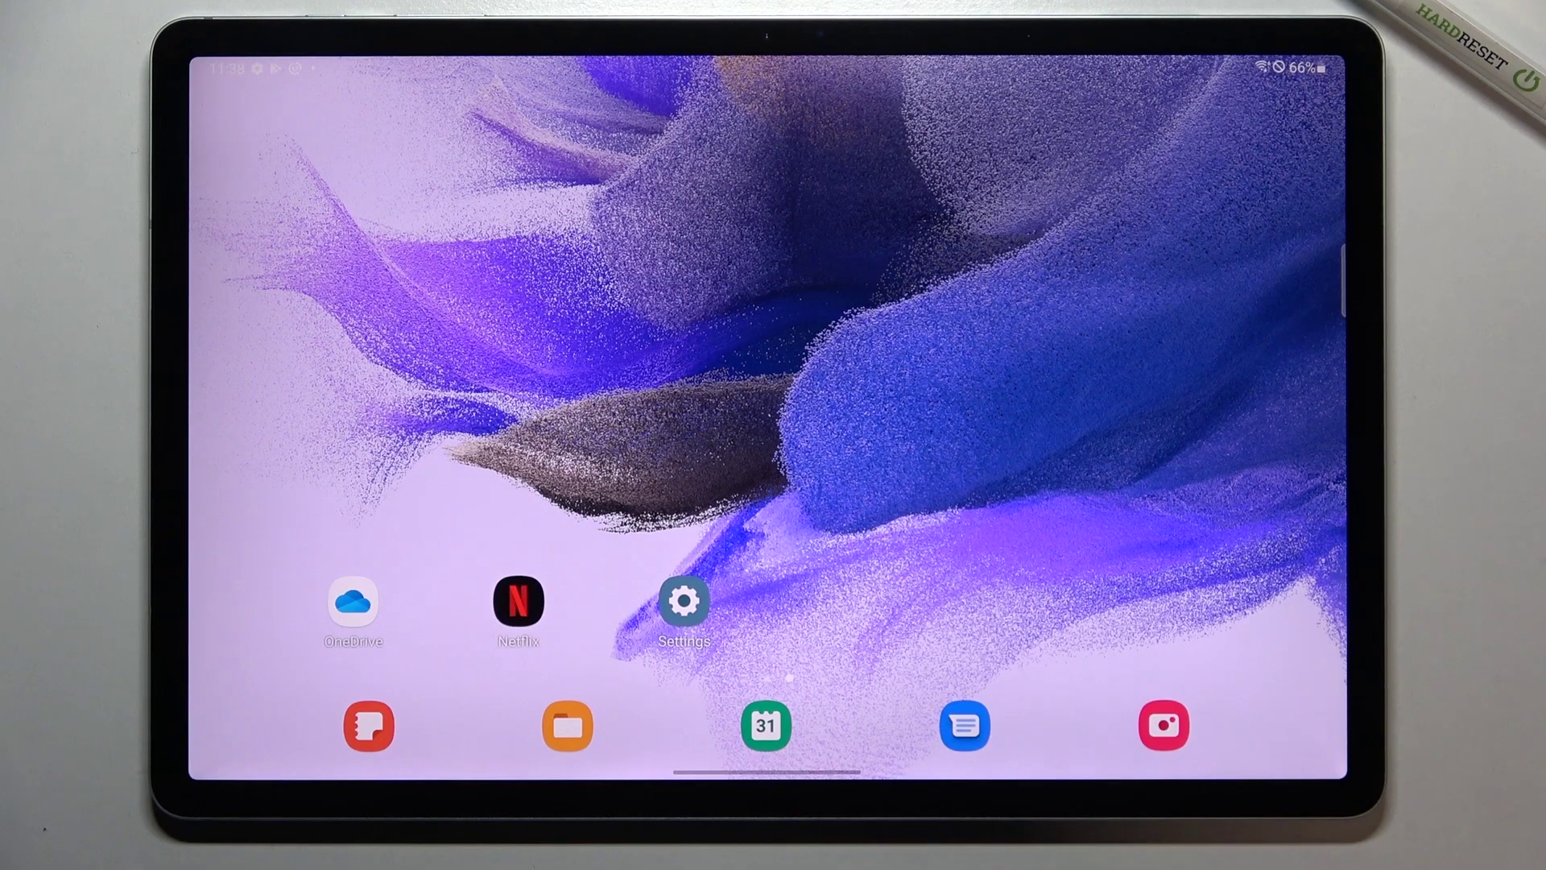
# Step: Open the Settings app and go to the Sound page
pyautogui.click(684, 602)
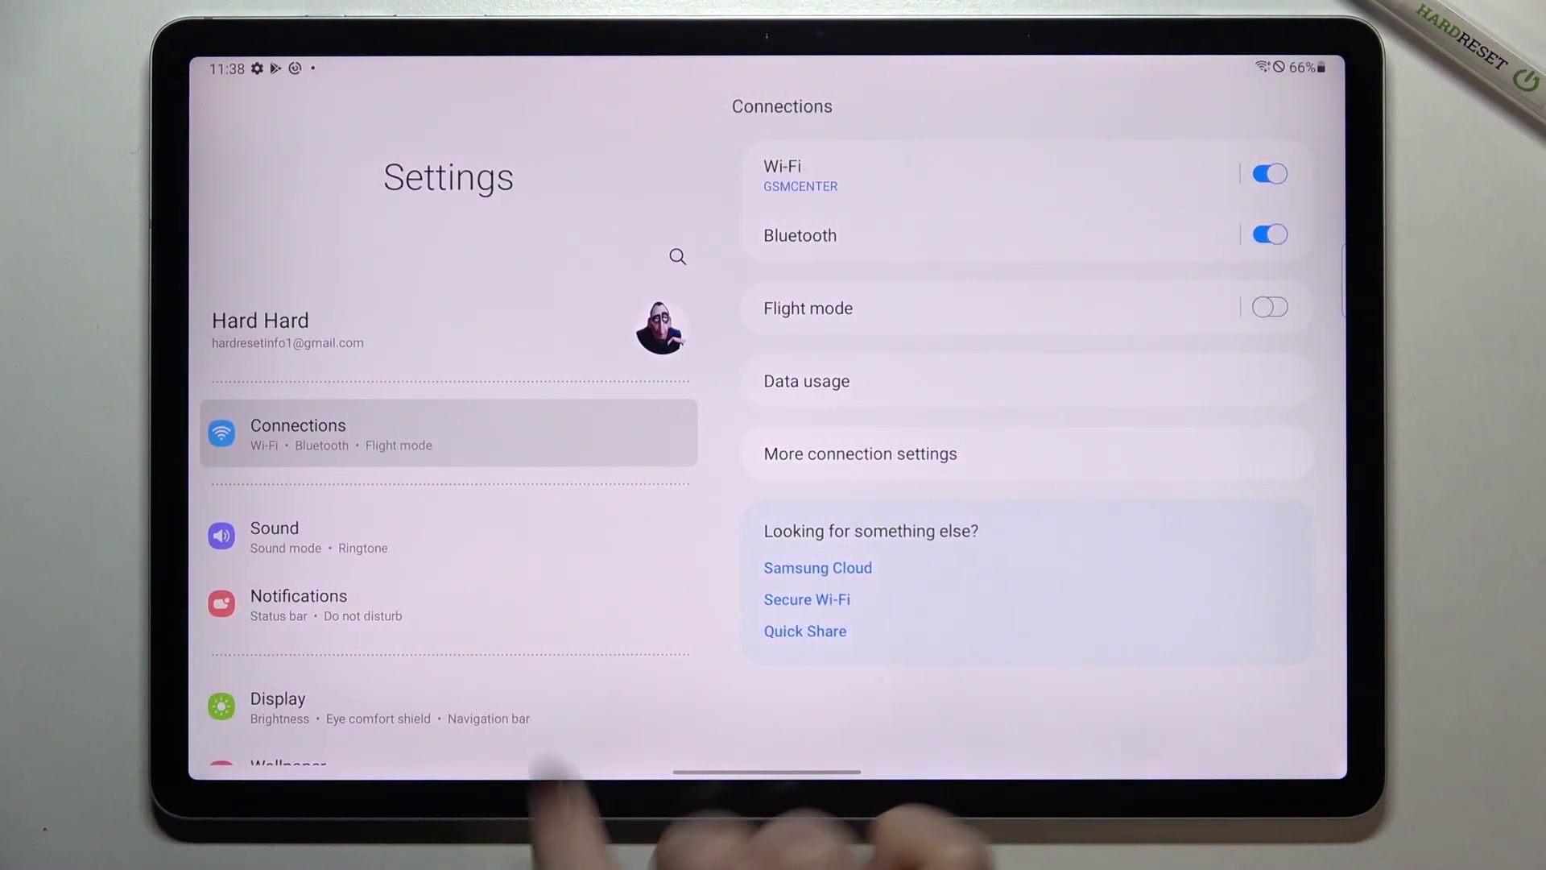
pyautogui.click(314, 536)
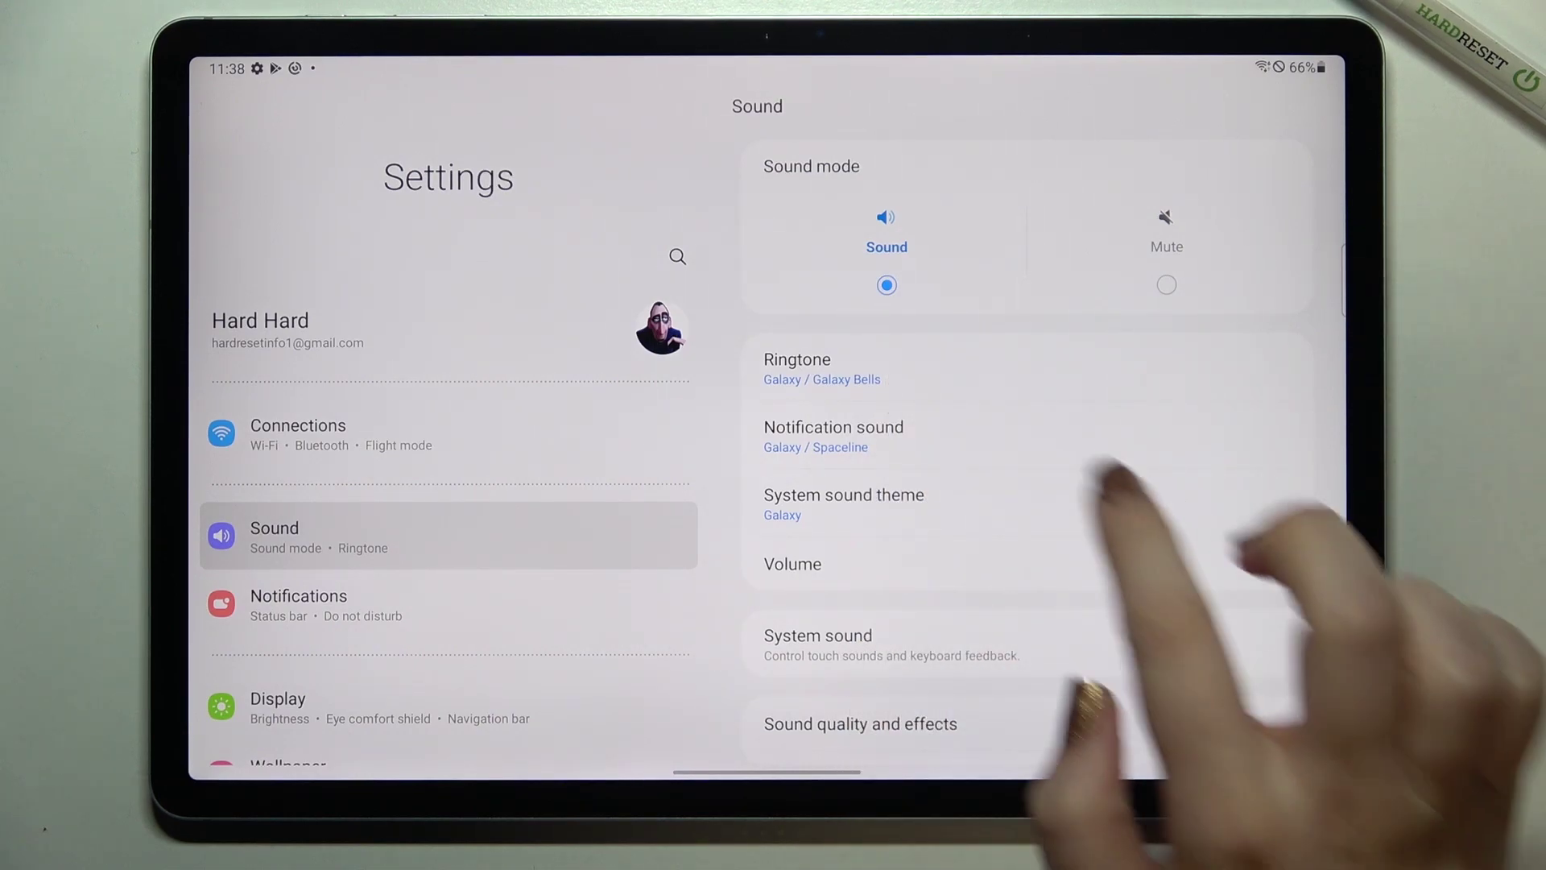
# Step: Open the Ringtone list, where Galaxy Bells is the current ringtone
pyautogui.click(915, 363)
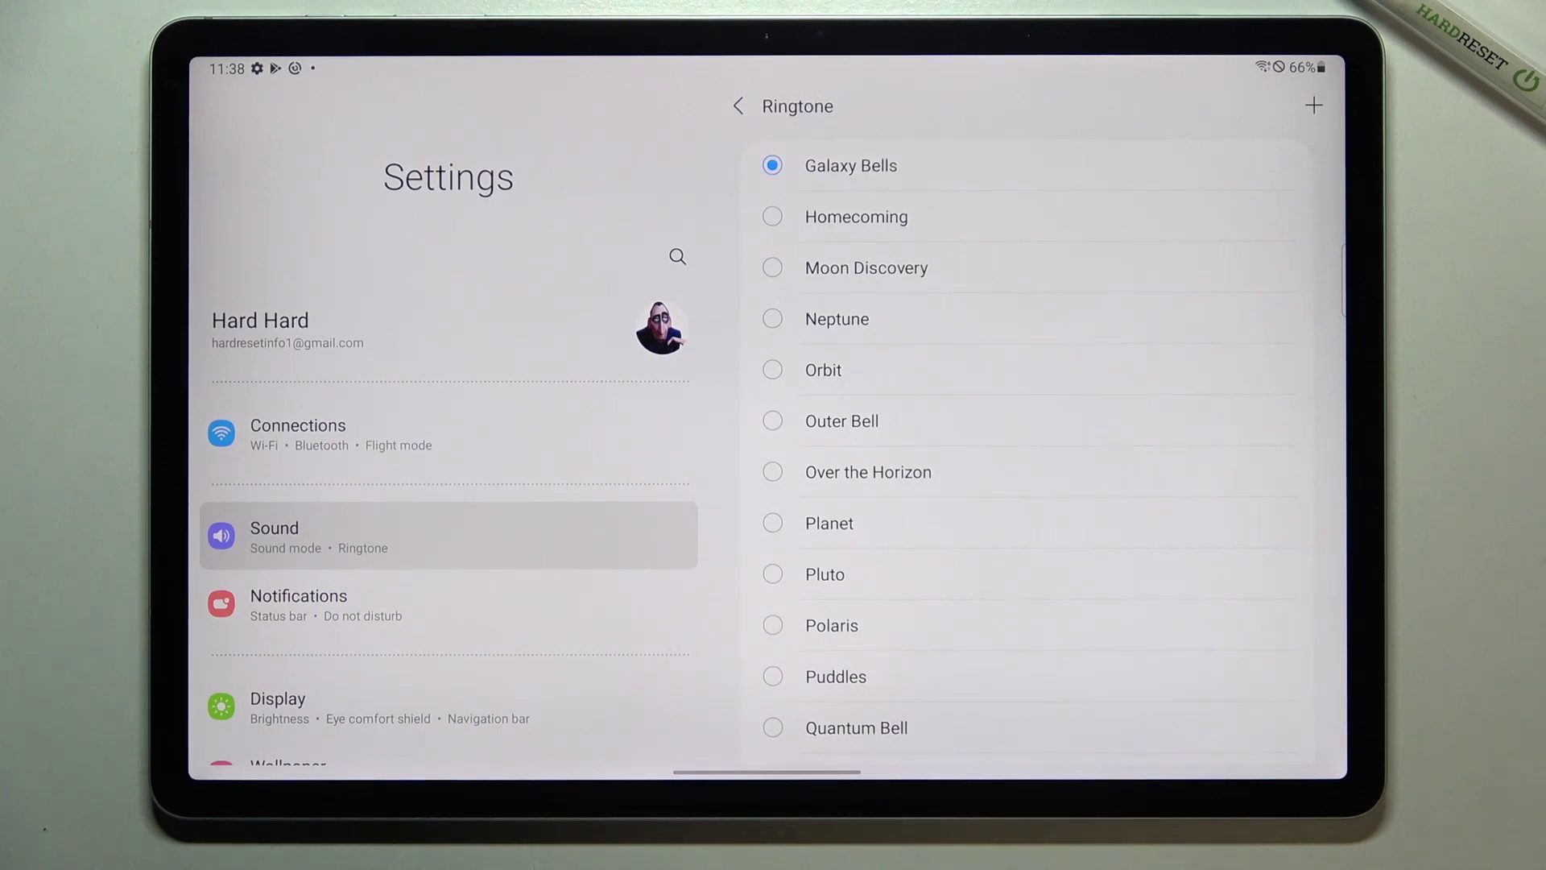
pyautogui.scroll(-10, 1087, 483)
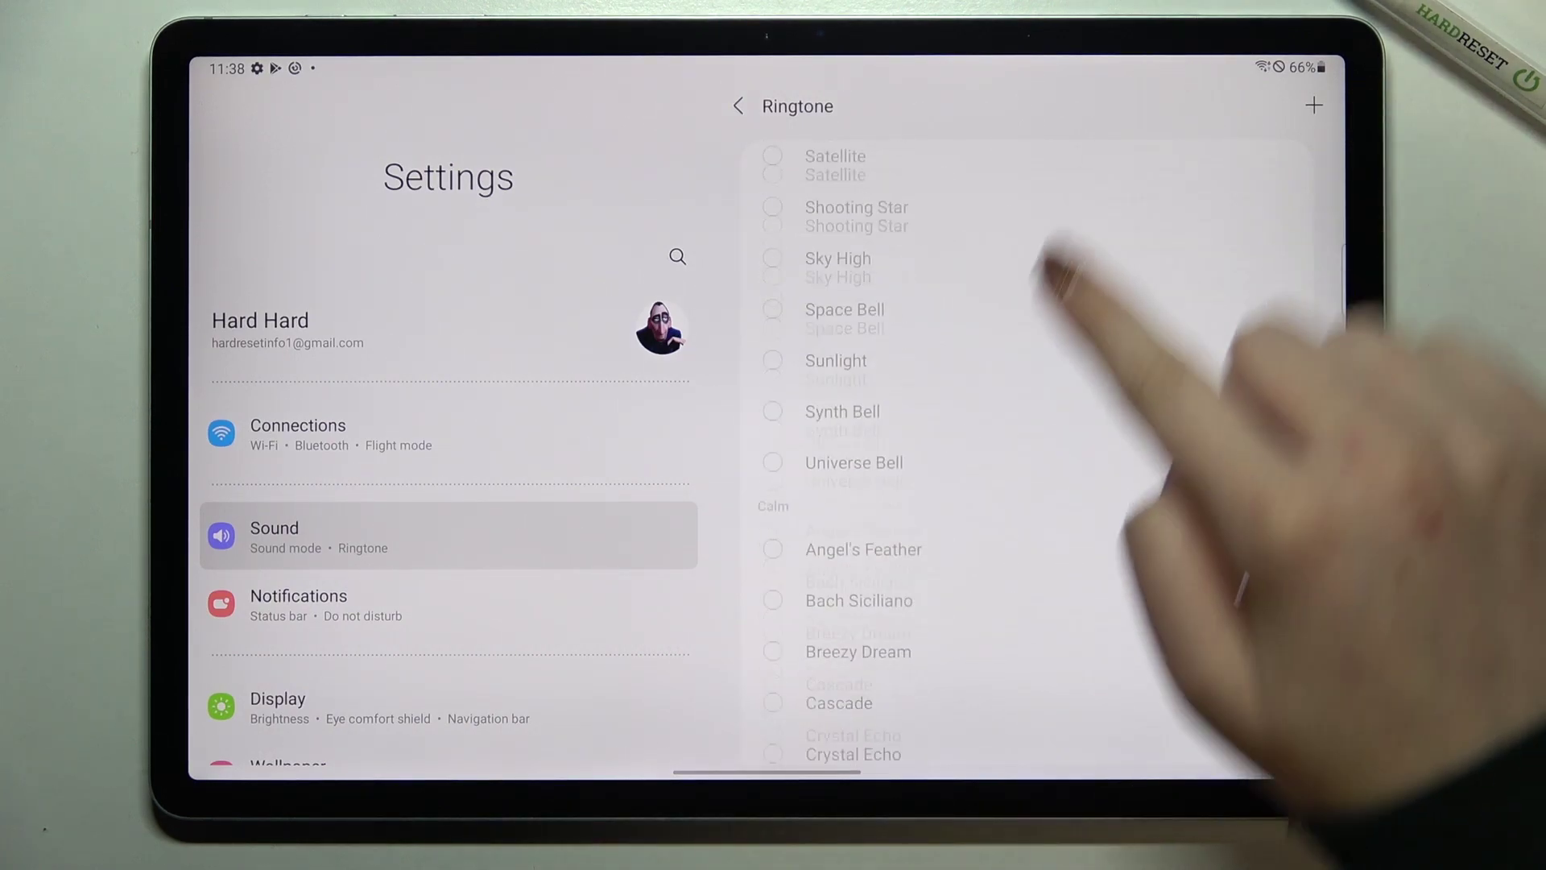
pyautogui.scroll(15, 1087, 363)
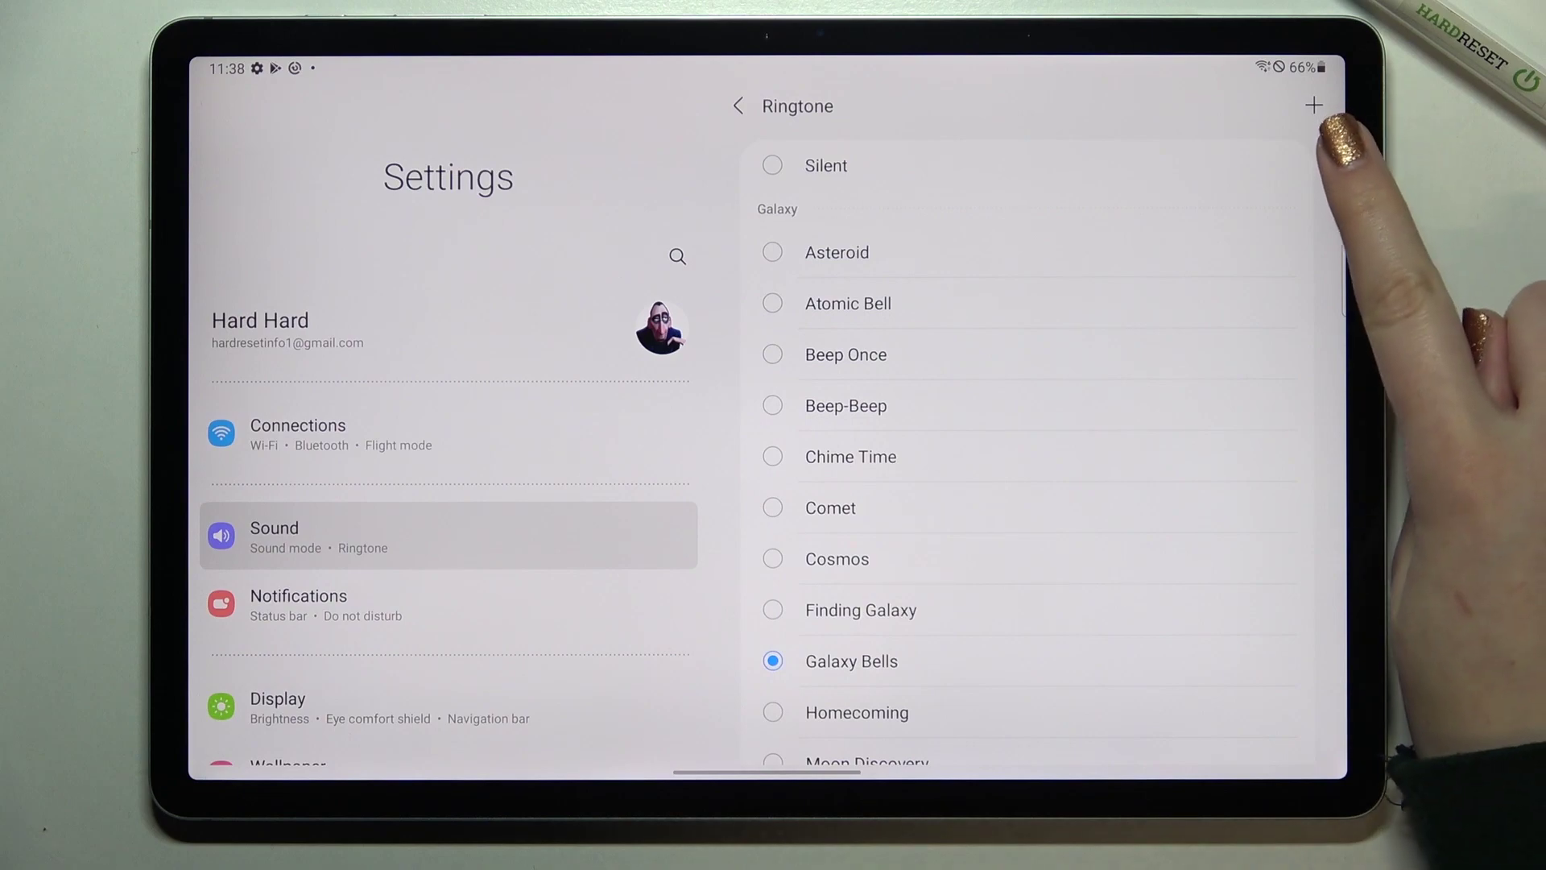
pyautogui.click(1315, 106)
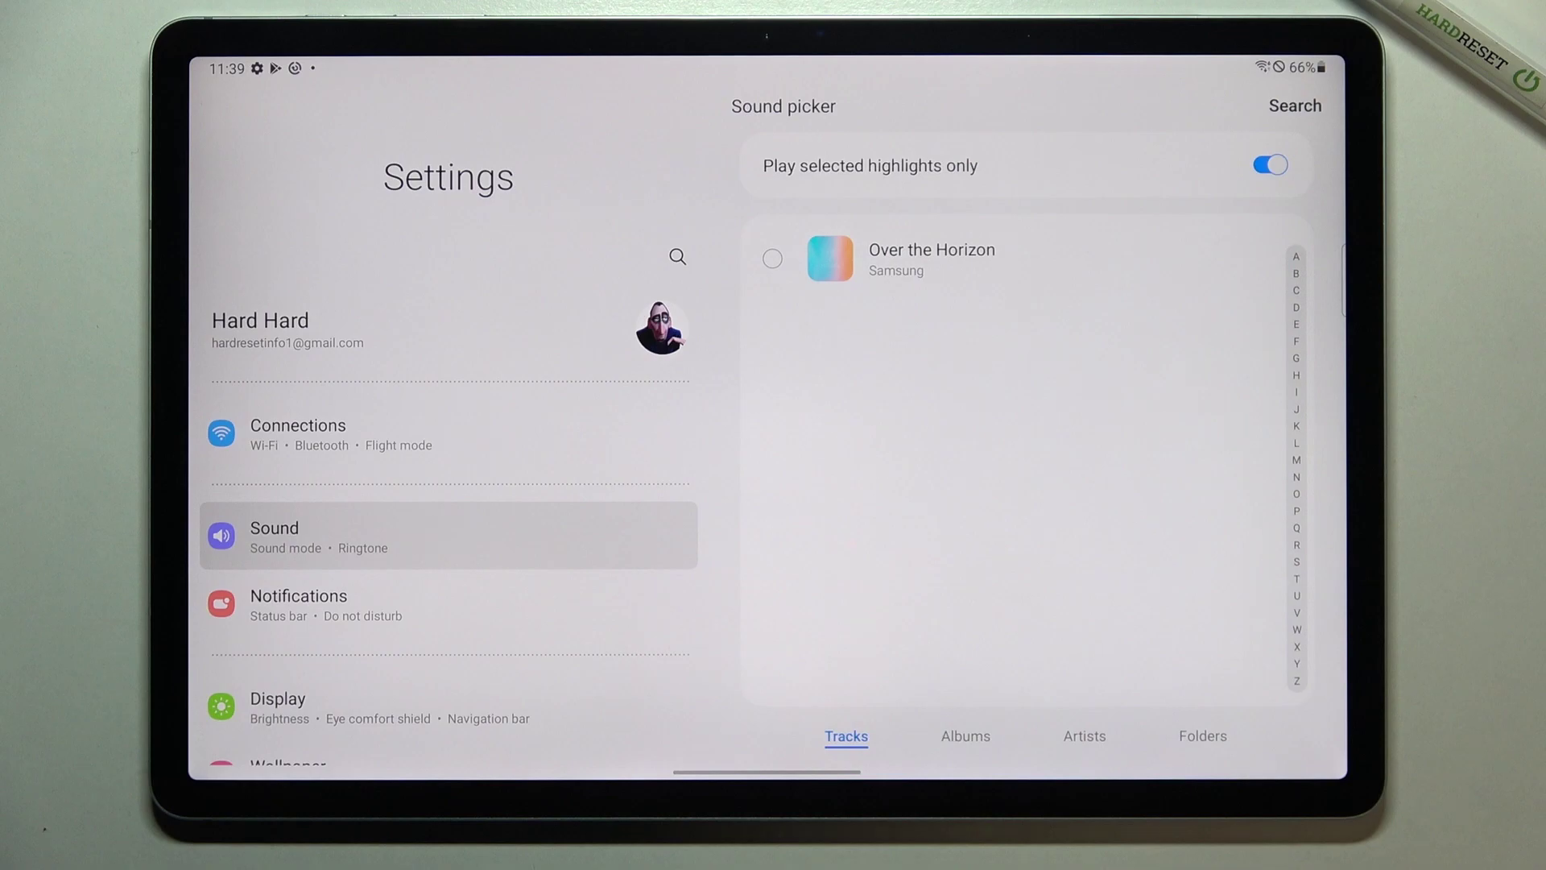
pyautogui.press('Escape')
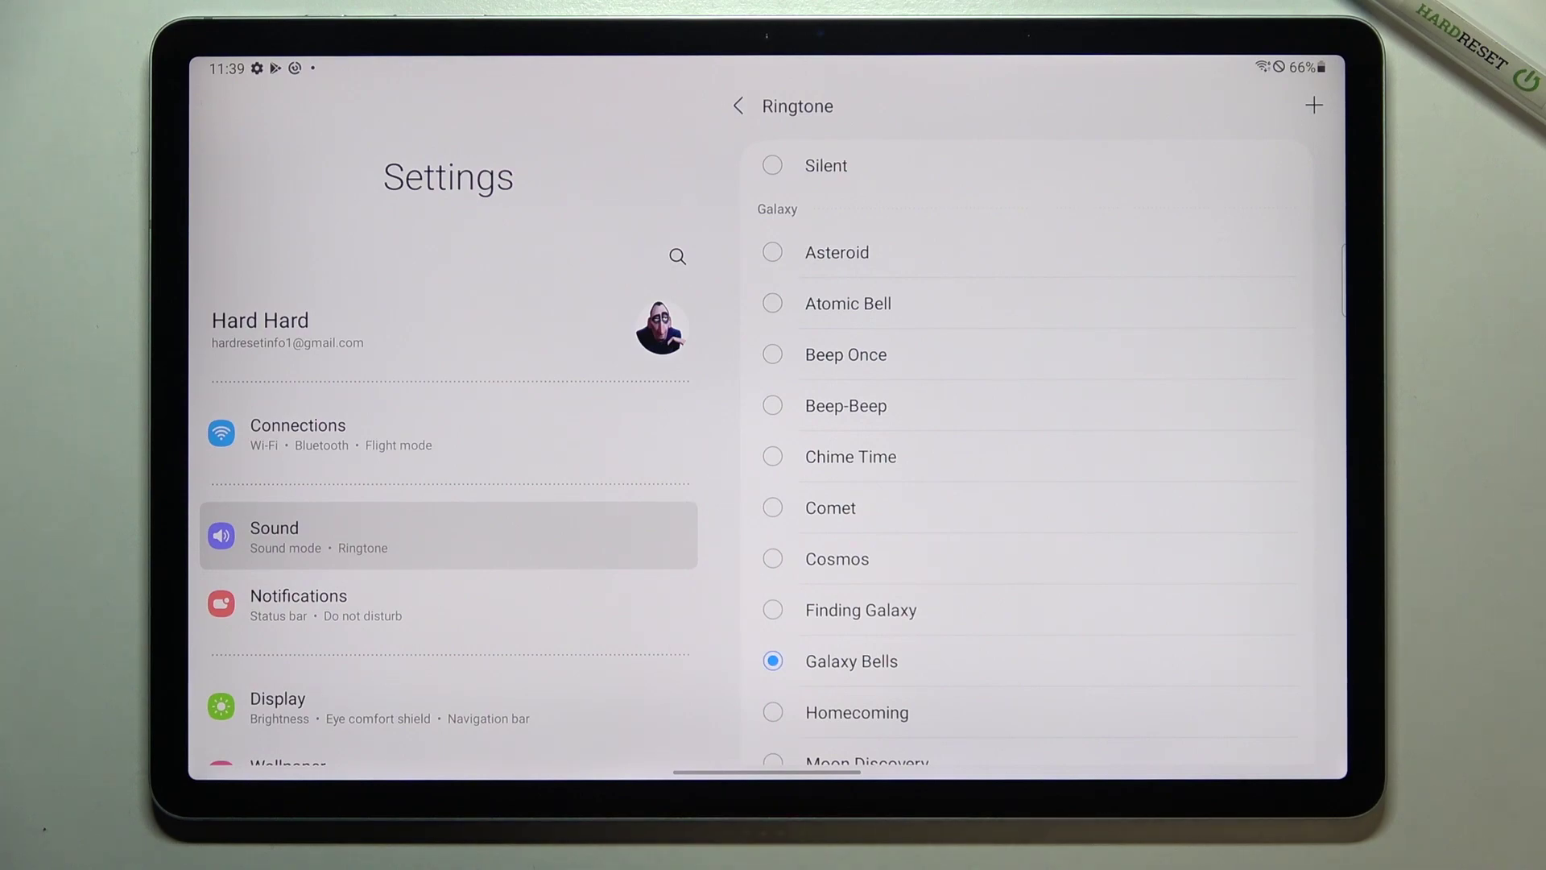
# Step: Preview the Beep-Beep, Cosmos, Moon Discovery, Orbit and Beep Once ringtones
pyautogui.click(870, 406)
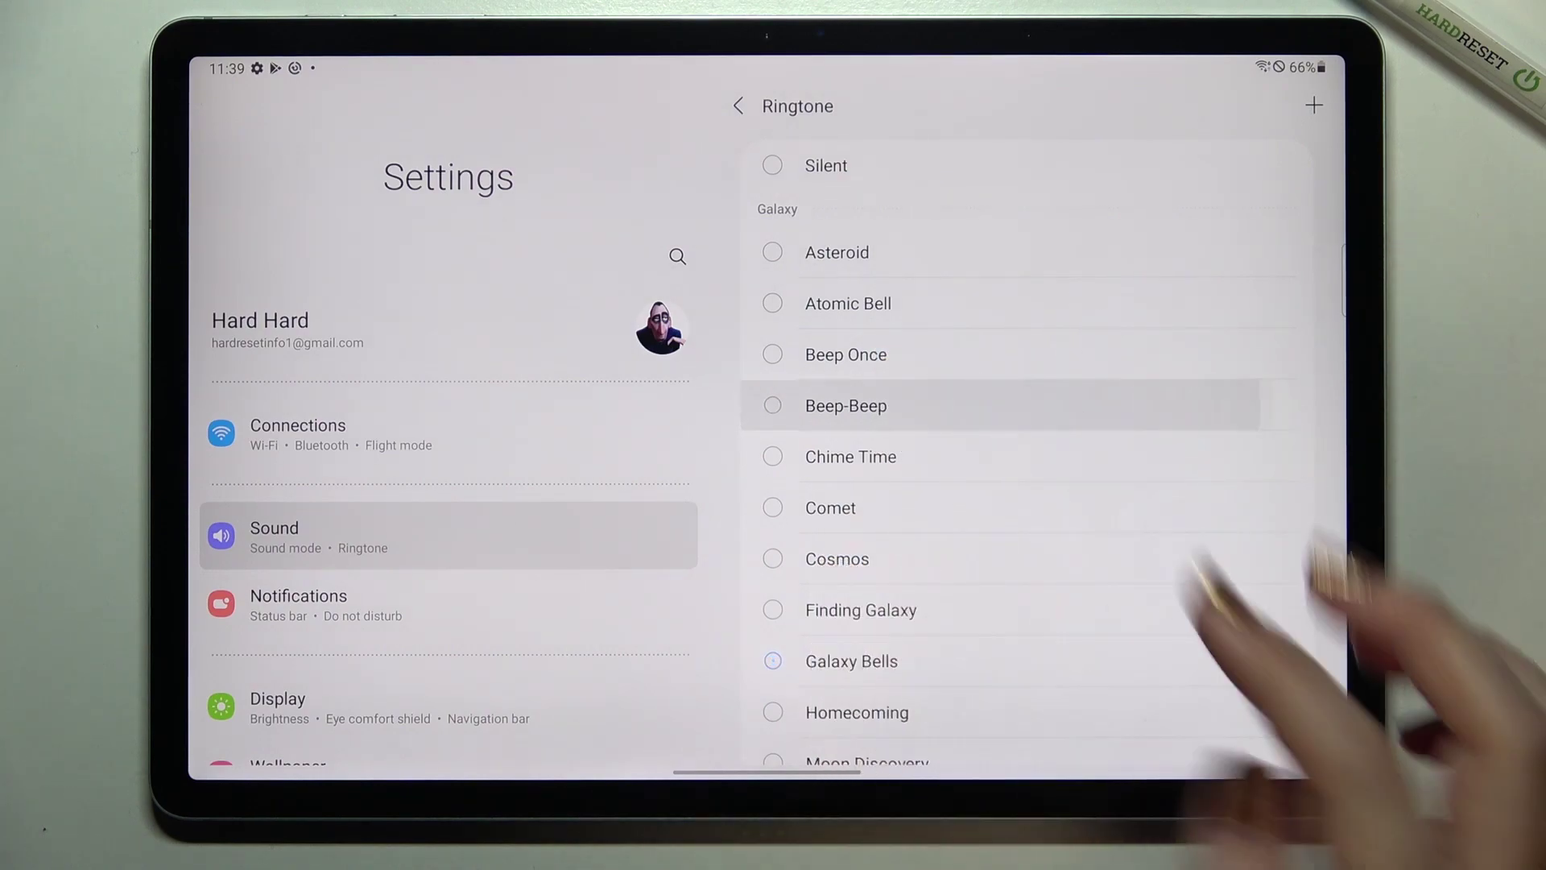
pyautogui.click(845, 558)
pyautogui.scroll(-5, 1026, 544)
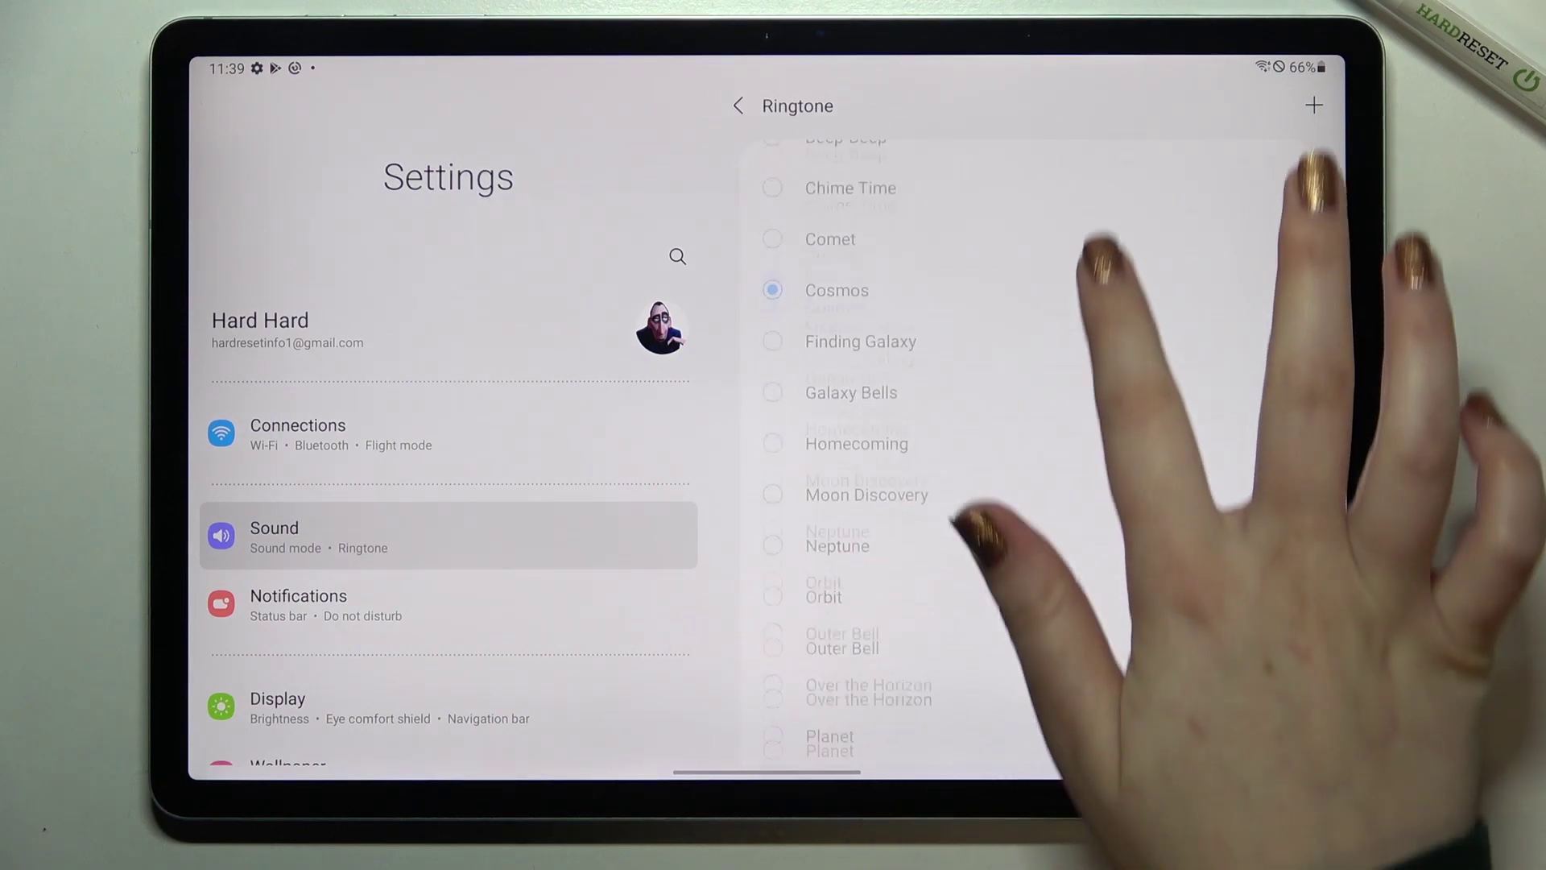
pyautogui.click(894, 397)
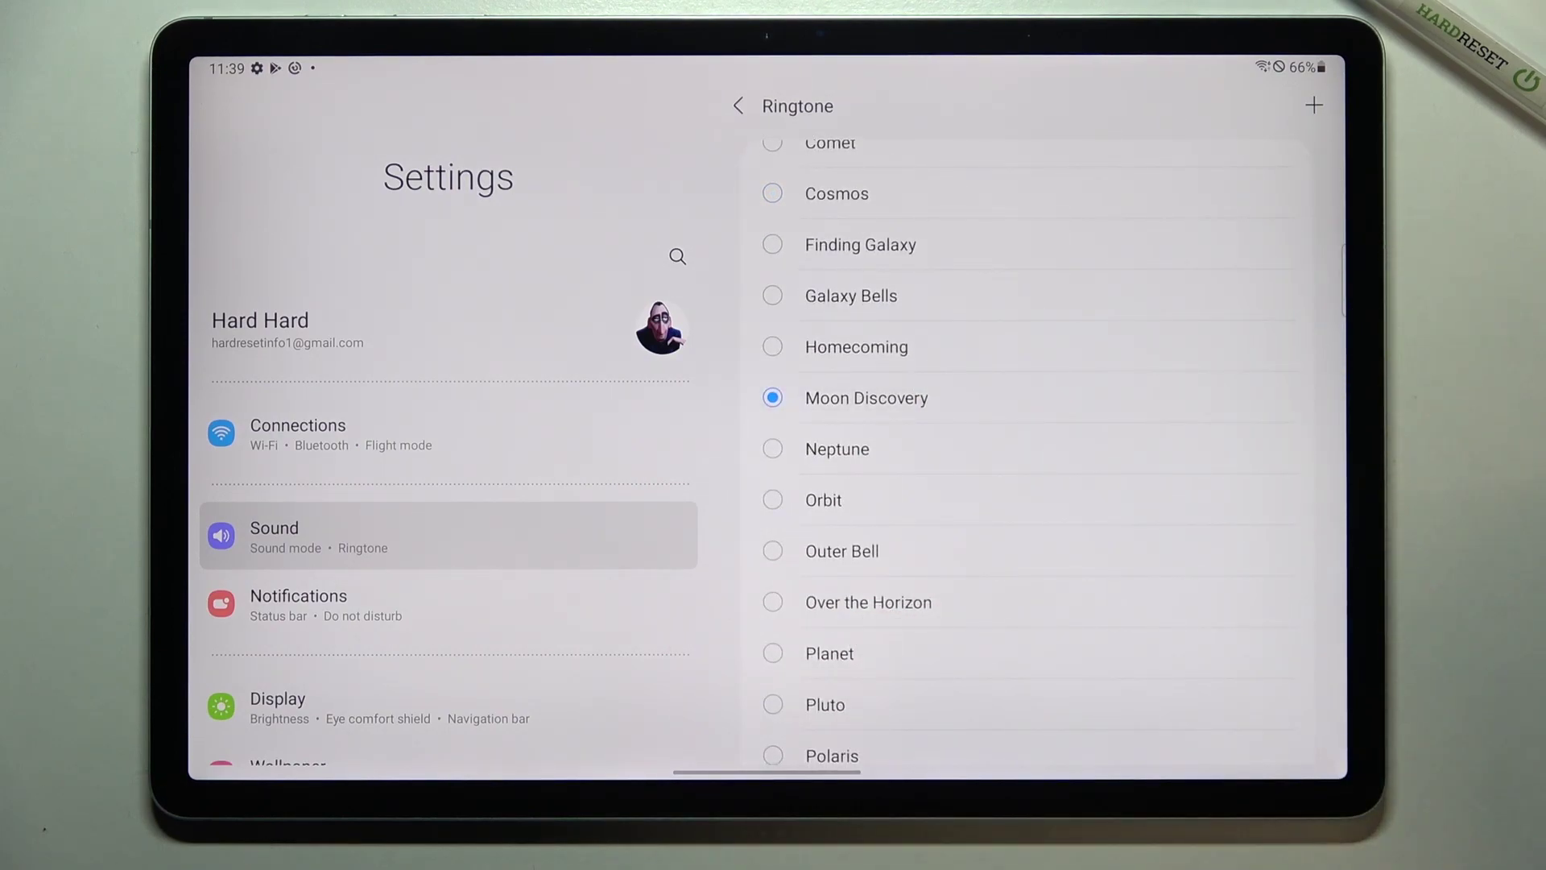
pyautogui.click(990, 500)
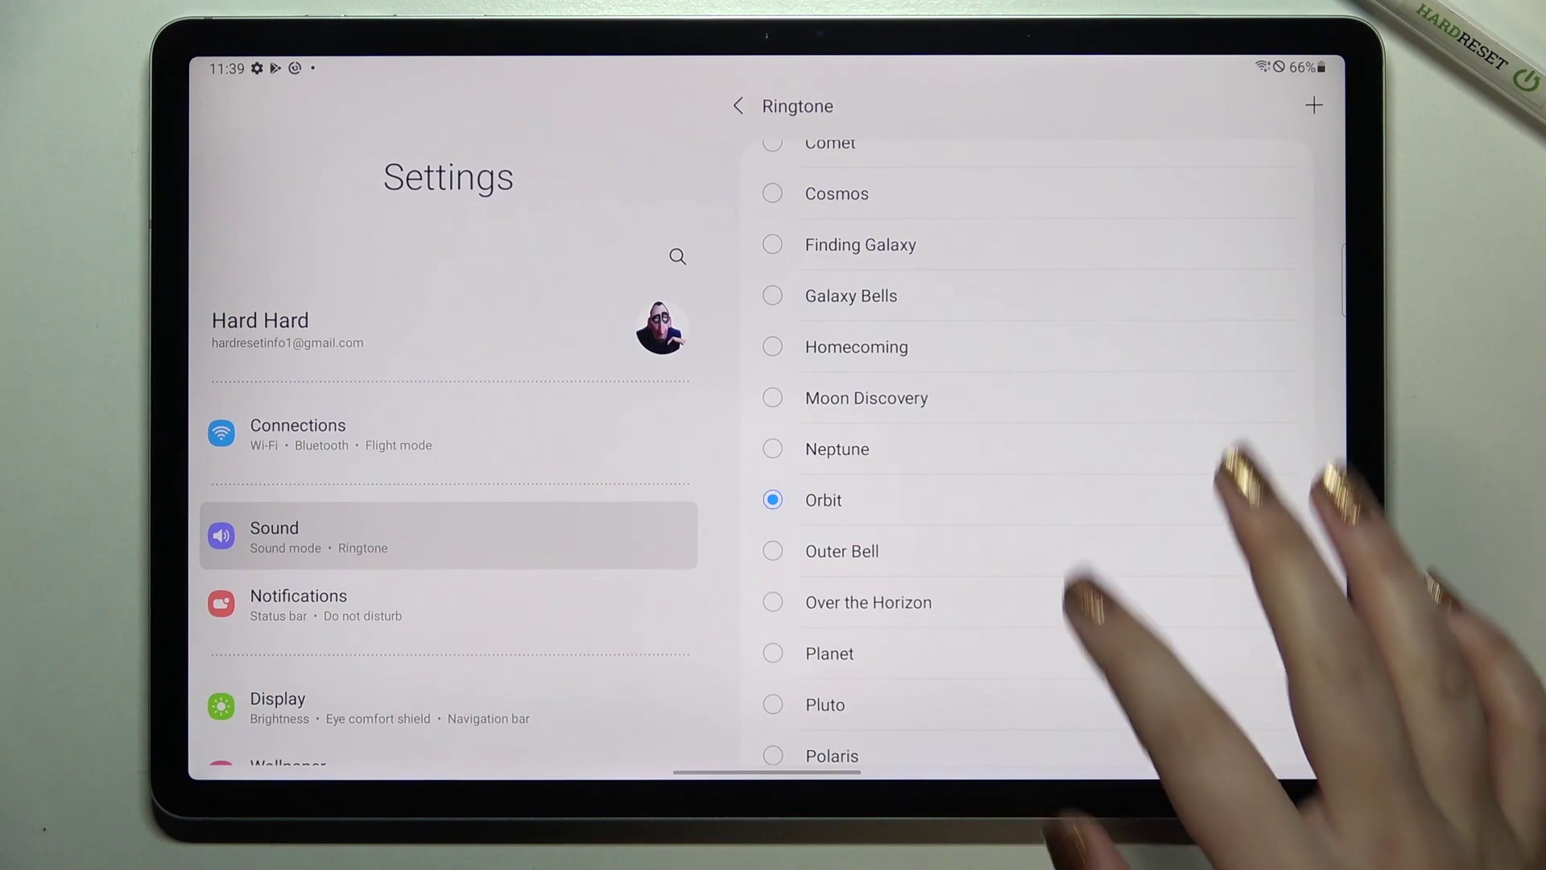
pyautogui.scroll(5, 1027, 423)
pyautogui.click(967, 294)
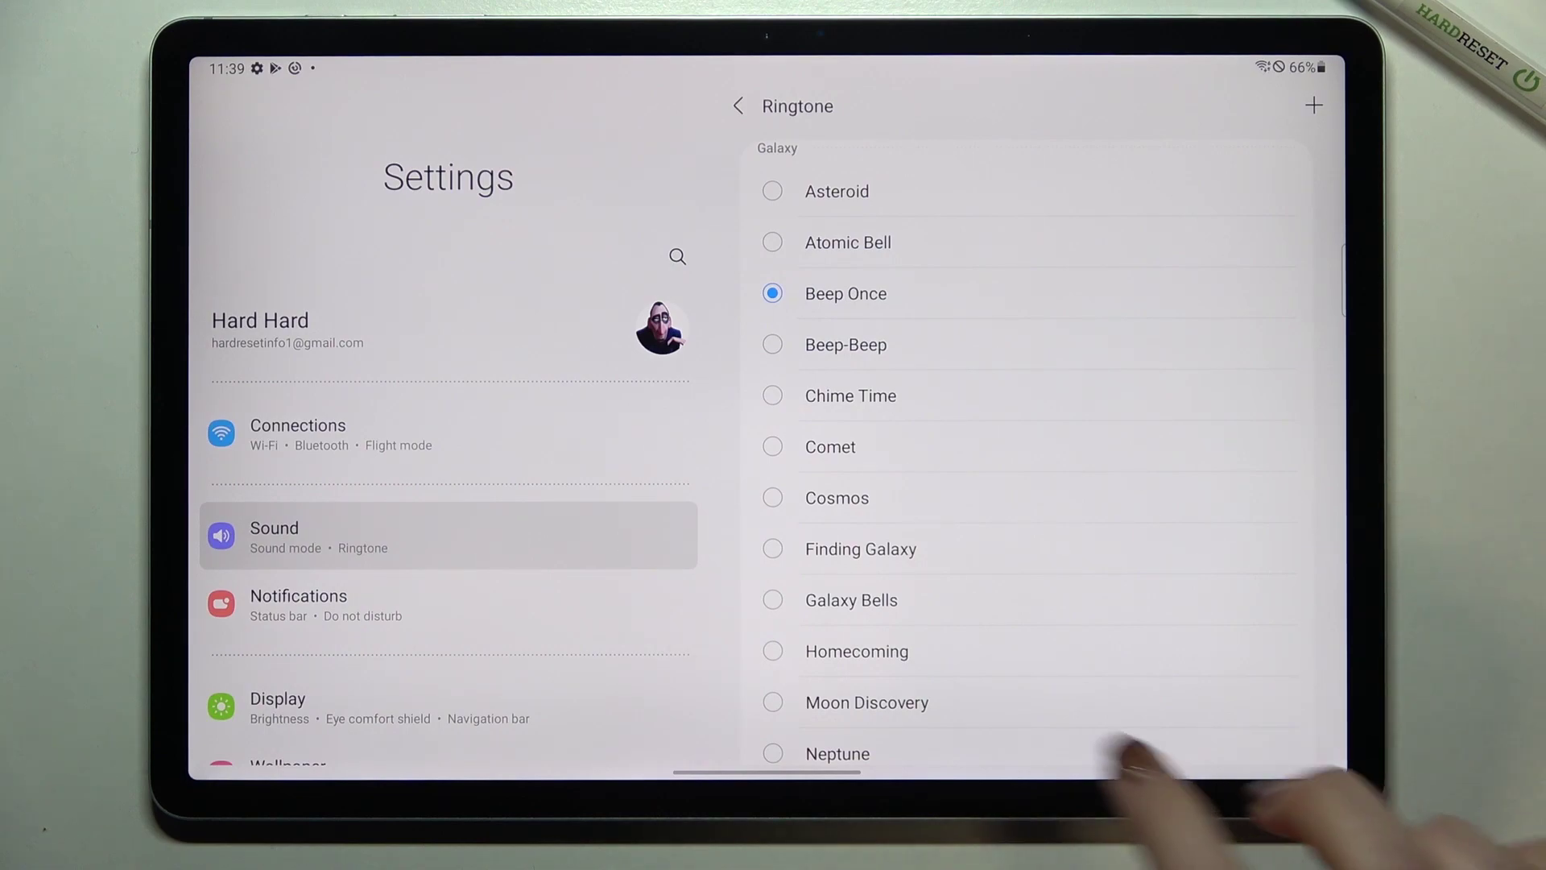
# Step: Set Moon Discovery as the ringtone, then show the Notification sound list
pyautogui.click(866, 702)
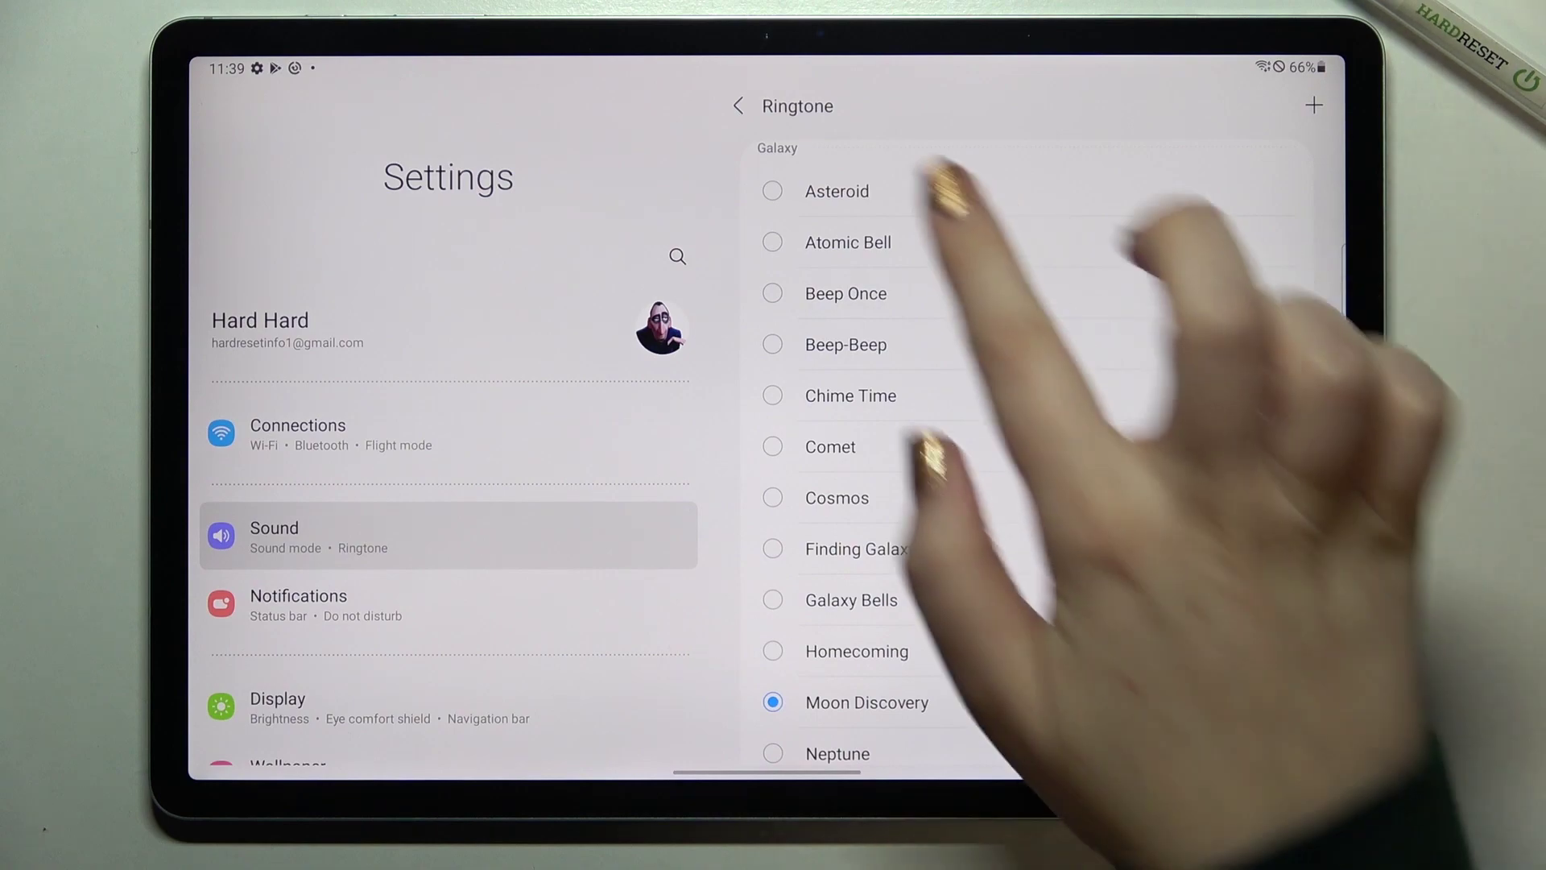
pyautogui.click(750, 107)
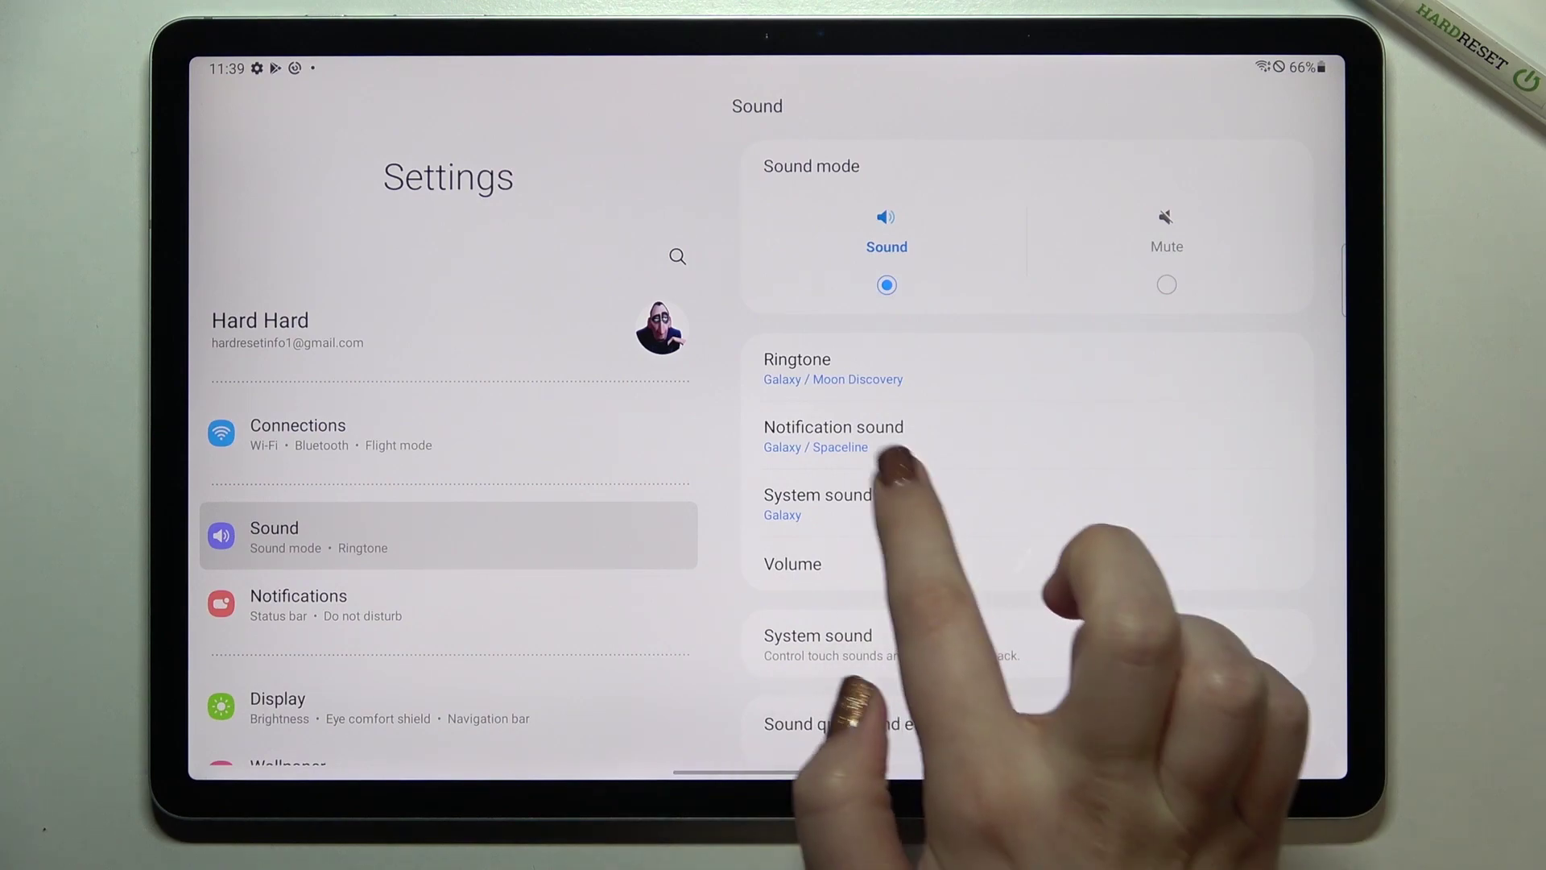
pyautogui.click(869, 437)
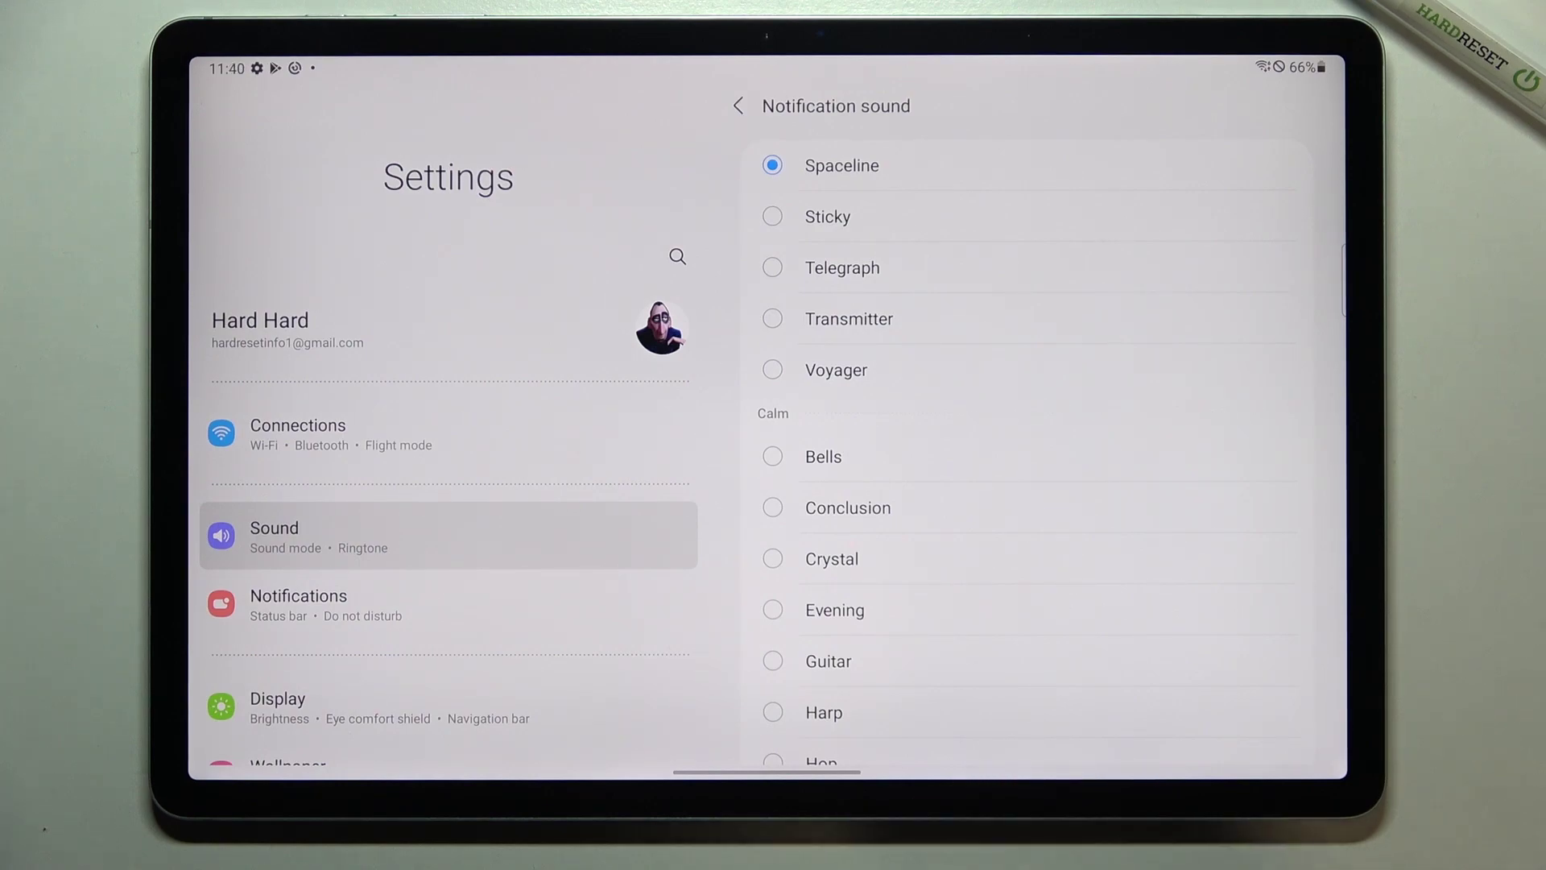
pyautogui.moveTo(766, 771); pyautogui.dragTo(767, 483)
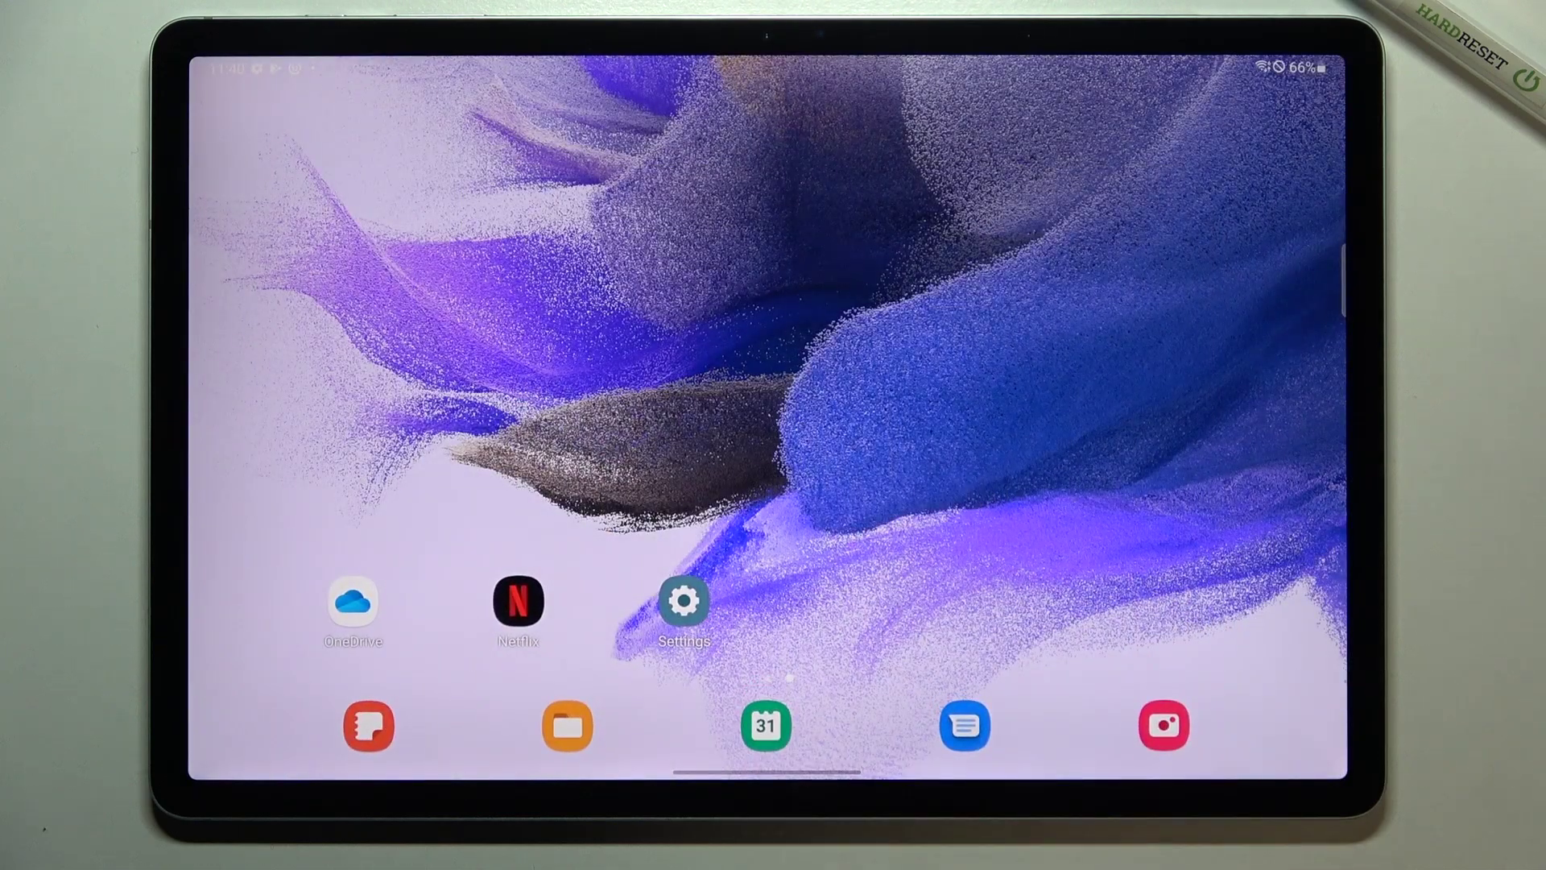